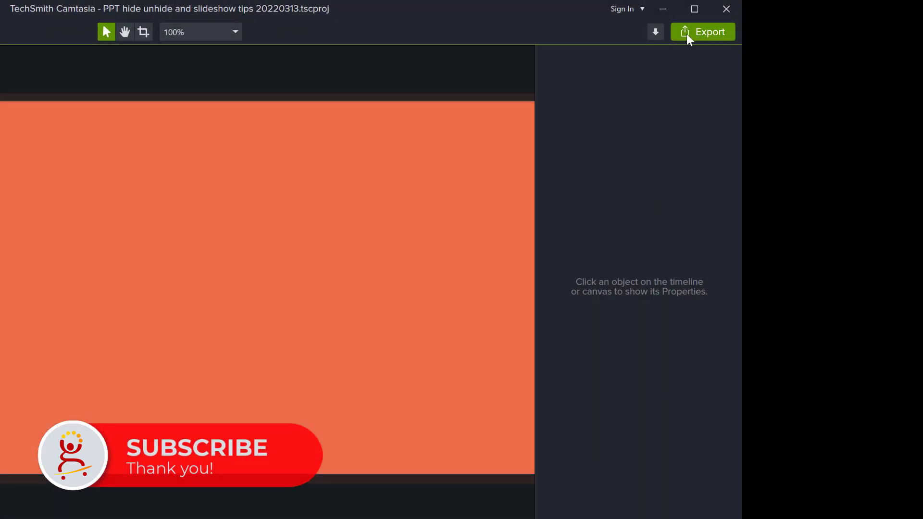
Open the Export menu and reveal the Custom Production export options
{"action": "left_click", "coordinate": [689, 34]}
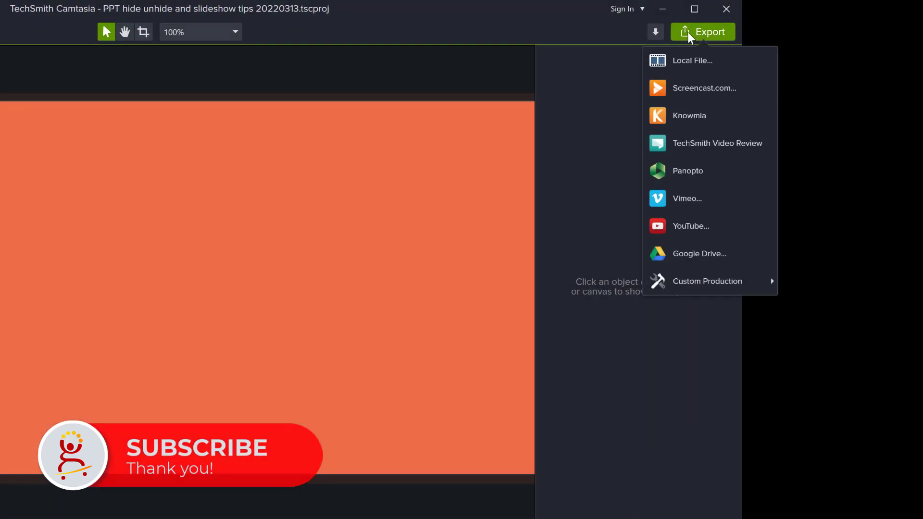
{"action": "mouse_move", "coordinate": [680, 283]}
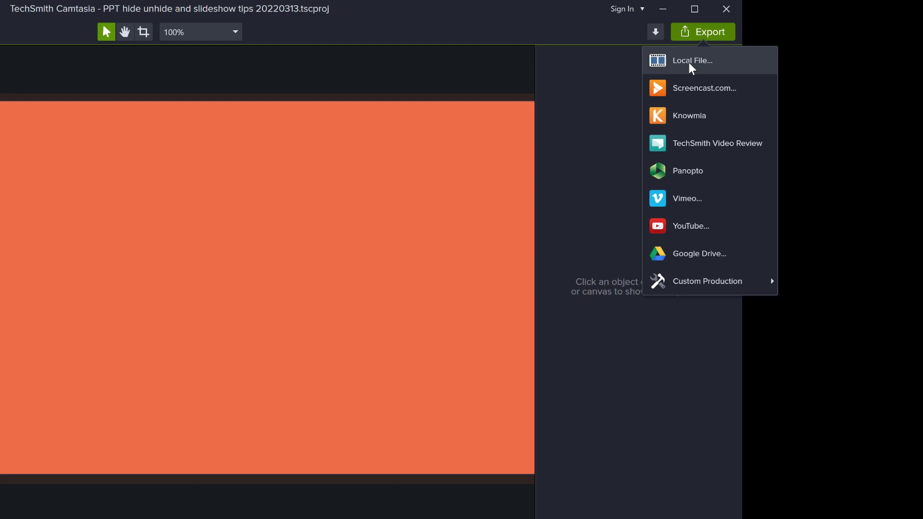
{"action": "mouse_move", "coordinate": [772, 281]}
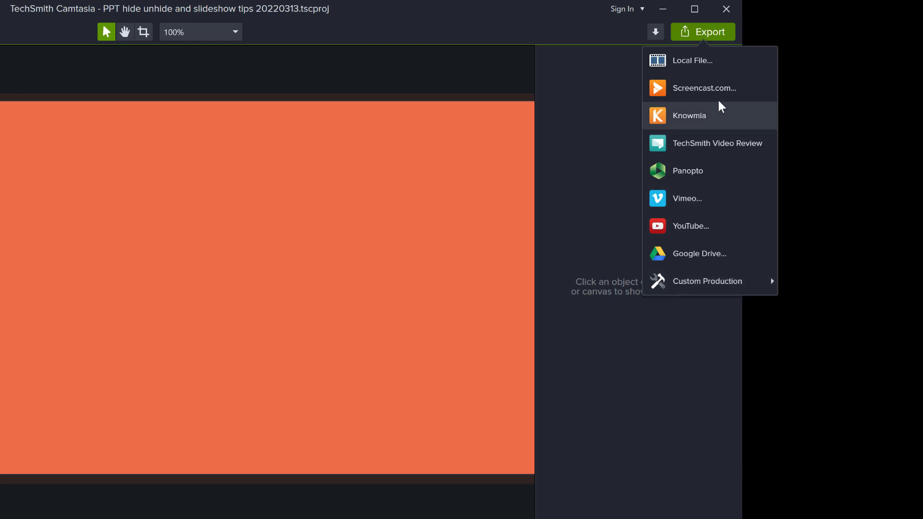
Start a Local File production using Custom production settings and advance to the MP4 format step
{"action": "left_click", "coordinate": [694, 61]}
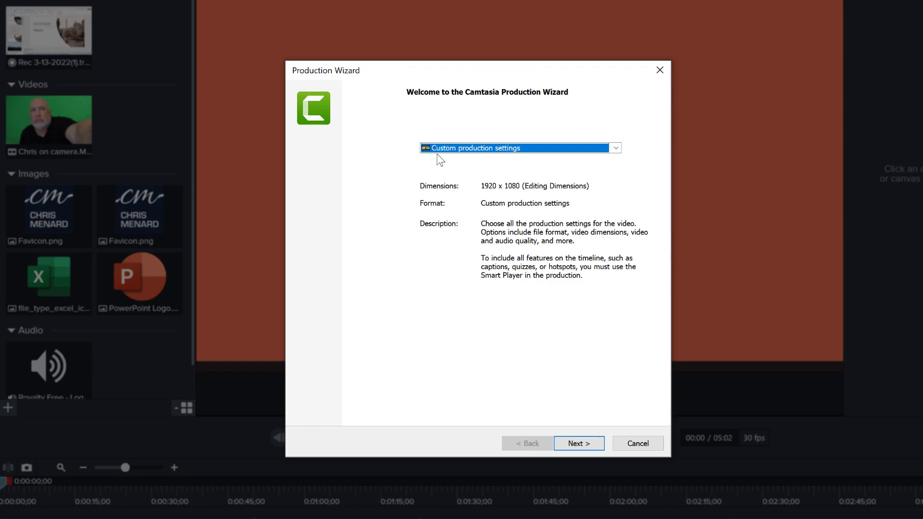
{"action": "left_click", "coordinate": [454, 152]}
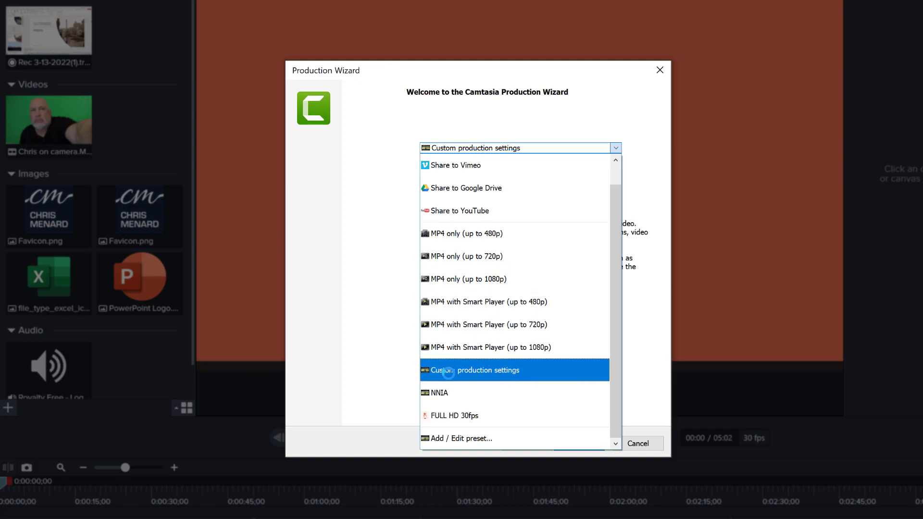
{"action": "left_click", "coordinate": [500, 374]}
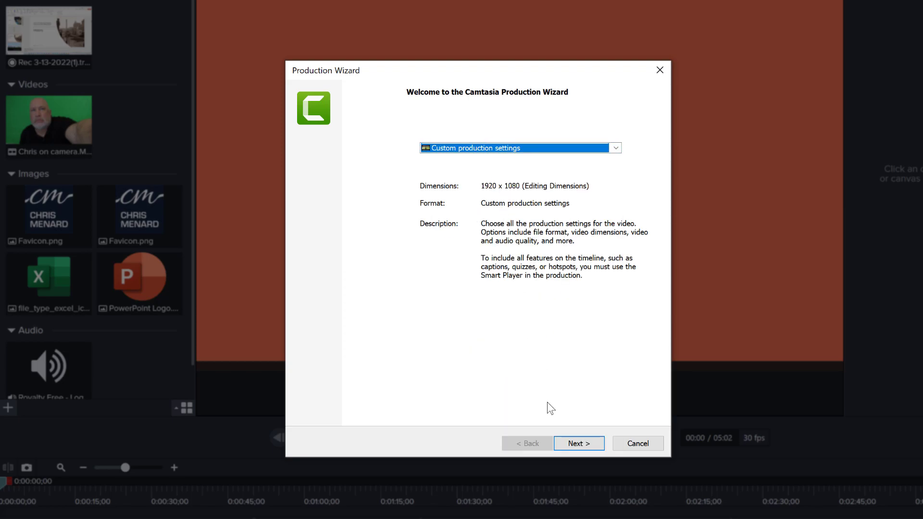
{"action": "left_click", "coordinate": [573, 445]}
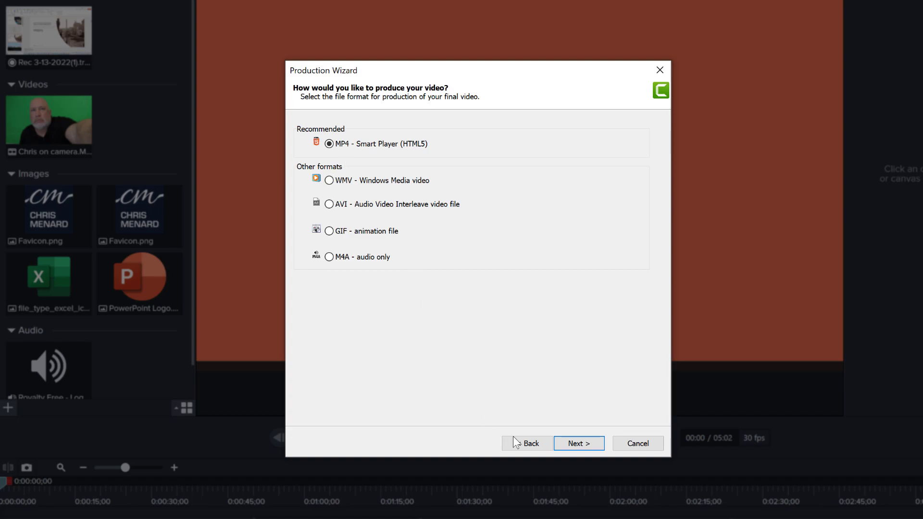
Continue with MP4, leave the player controller off, and show the 1920 x 1080 size settings
{"action": "left_click", "coordinate": [578, 445]}
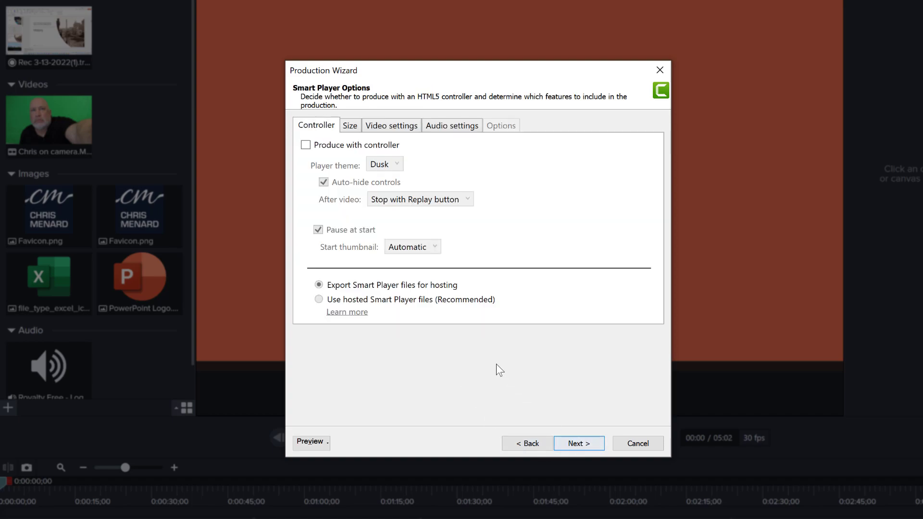
{"action": "left_click", "coordinate": [348, 147]}
{"action": "left_click", "coordinate": [348, 148]}
{"action": "left_click", "coordinate": [349, 148]}
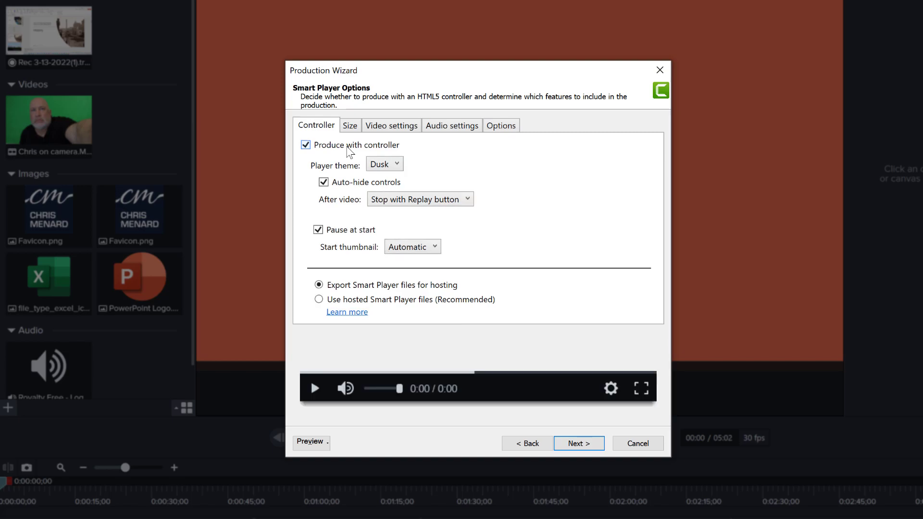
{"action": "left_click", "coordinate": [350, 147]}
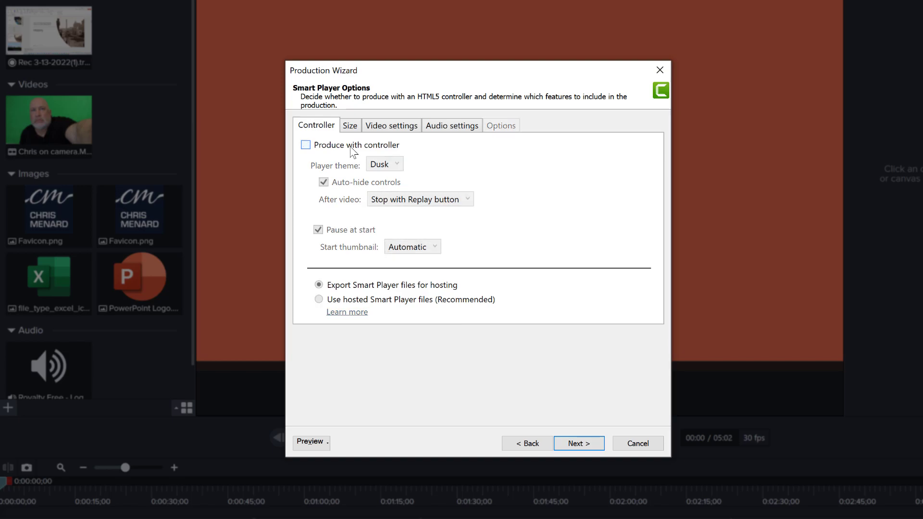
{"action": "left_click", "coordinate": [350, 129]}
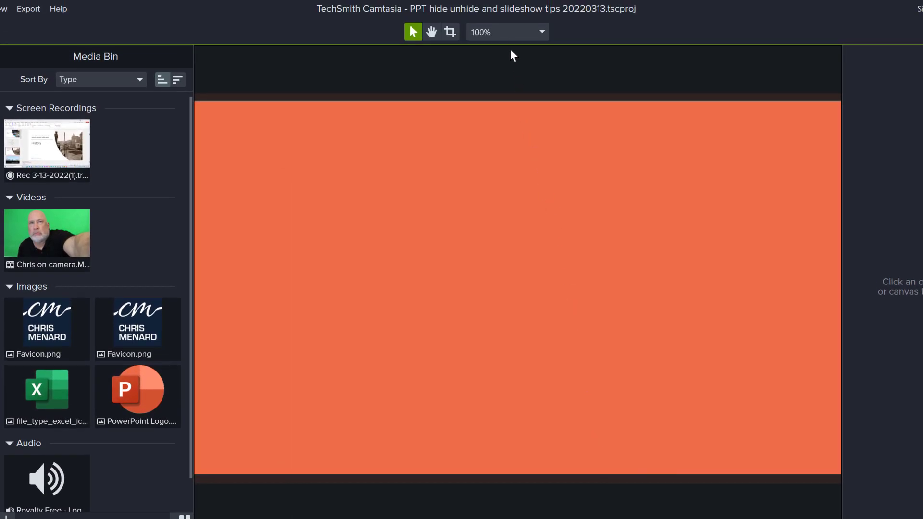
Set the project canvas dimensions to 4K UHD (3840x2160) in Project Settings and apply
{"action": "left_click", "coordinate": [507, 31]}
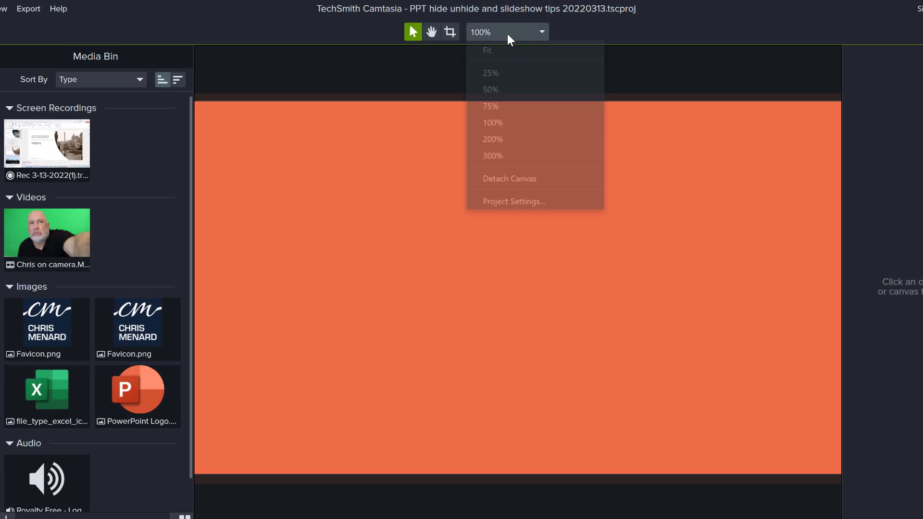
{"action": "left_click", "coordinate": [500, 202]}
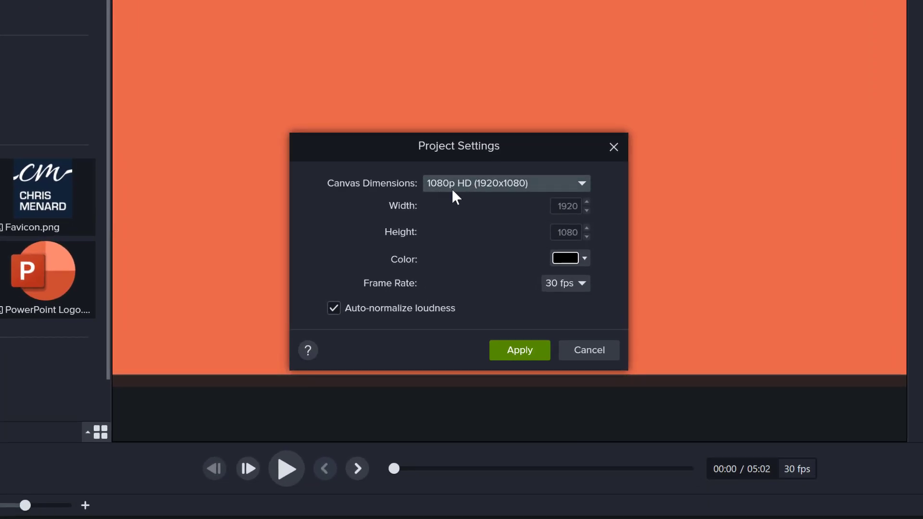
{"action": "left_click", "coordinate": [519, 184]}
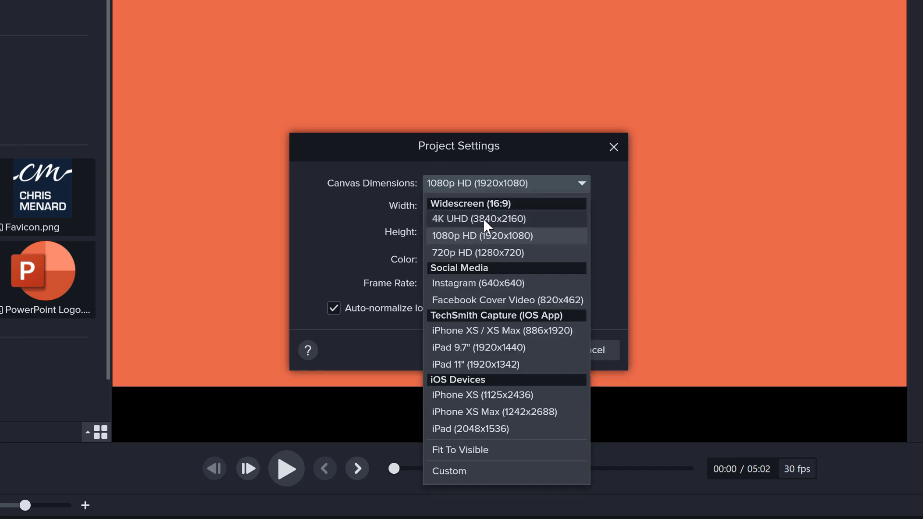
{"action": "left_click", "coordinate": [483, 218]}
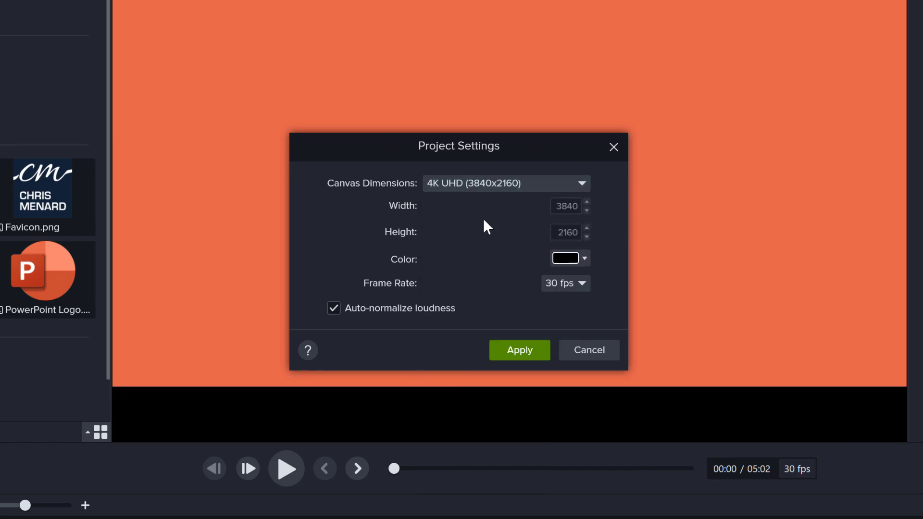
{"action": "left_click", "coordinate": [526, 350]}
Relaunch the Local File production and check the output video size reads 3840 x 2160
{"action": "left_click", "coordinate": [842, 25]}
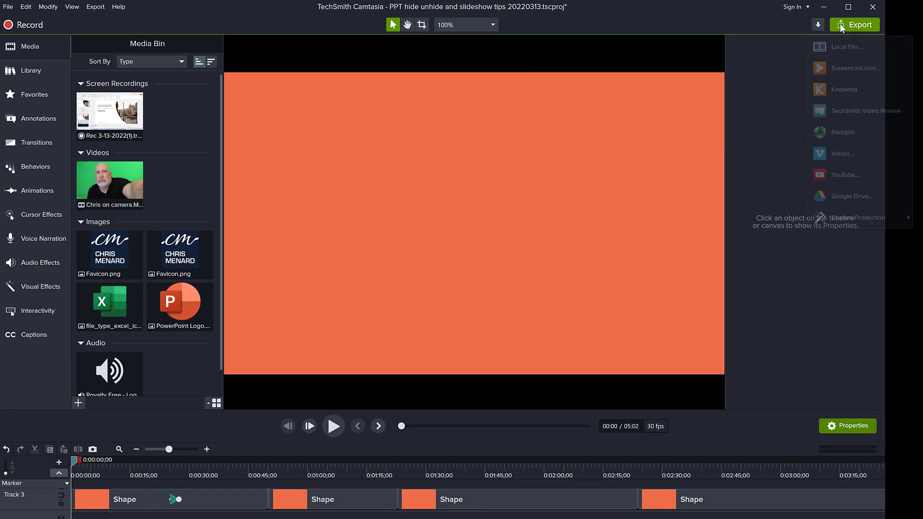
{"action": "left_click", "coordinate": [839, 45]}
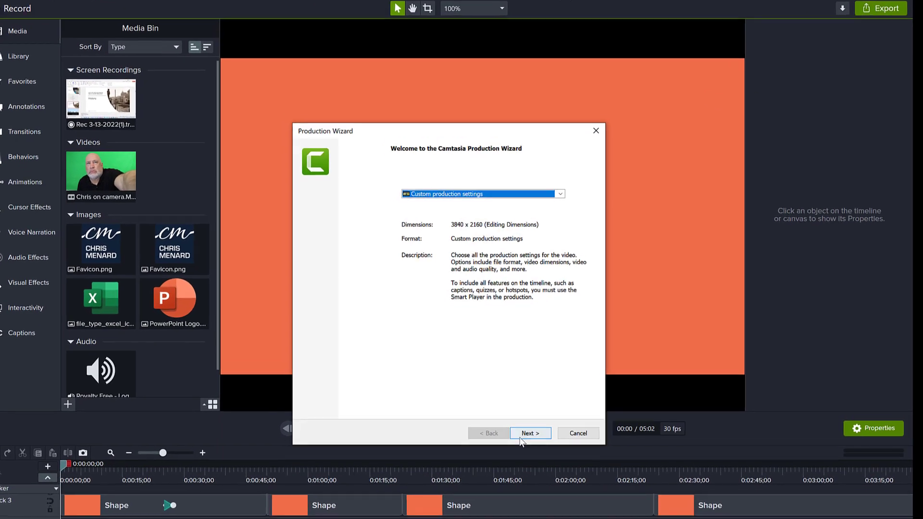
{"action": "left_click", "coordinate": [521, 438]}
{"action": "left_click", "coordinate": [537, 432]}
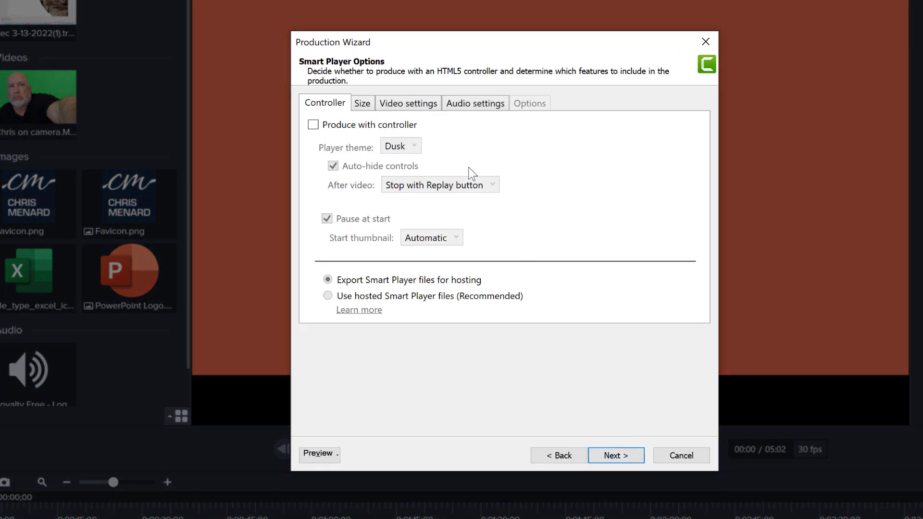
{"action": "left_click", "coordinate": [394, 105]}
{"action": "left_click", "coordinate": [368, 104]}
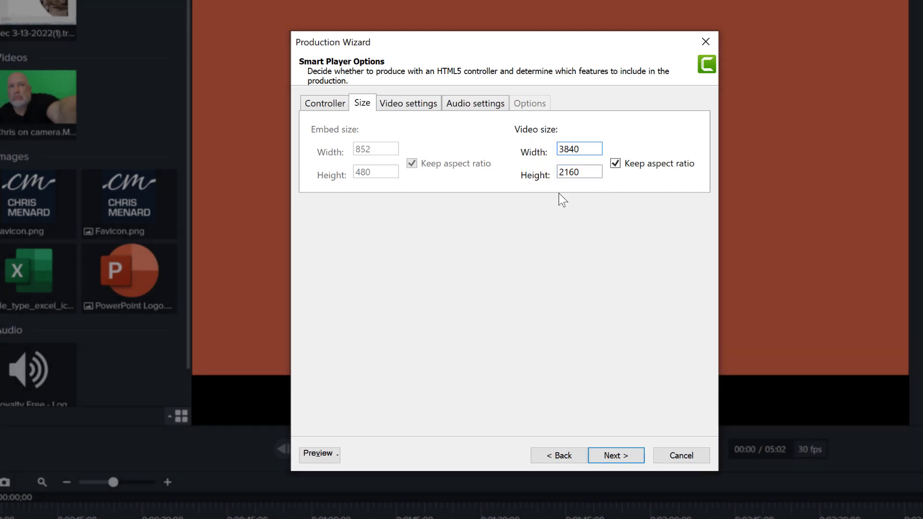
Cancel the wizard and restore the project canvas to 1080p HD in Project Settings
{"action": "left_click", "coordinate": [682, 455]}
{"action": "left_click", "coordinate": [466, 35]}
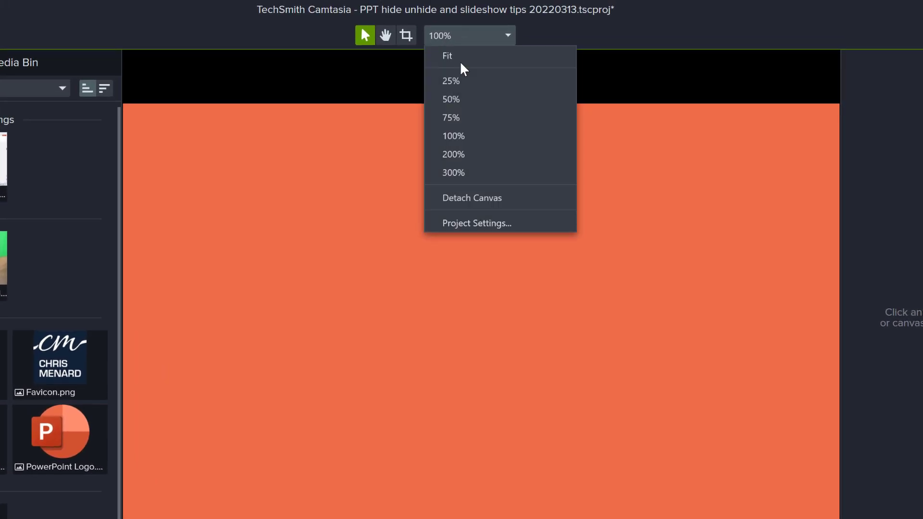
{"action": "left_click", "coordinate": [478, 200]}
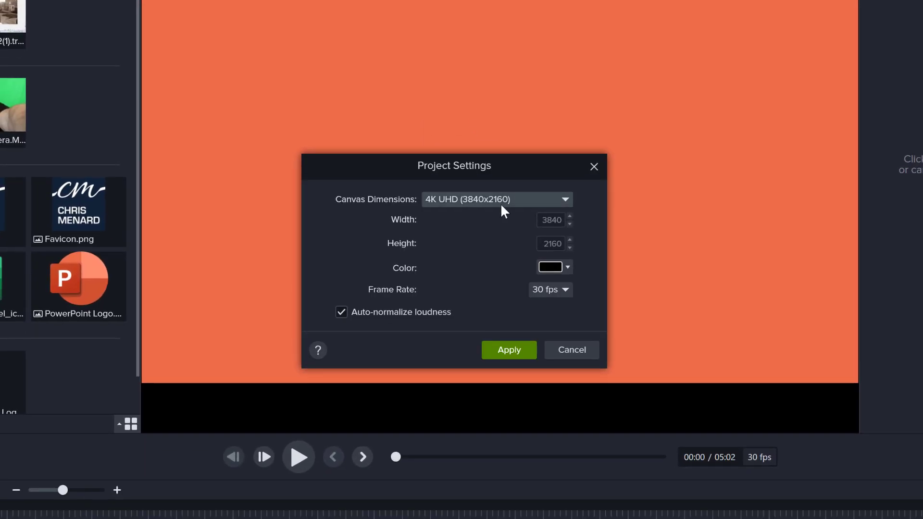
{"action": "left_click", "coordinate": [500, 200]}
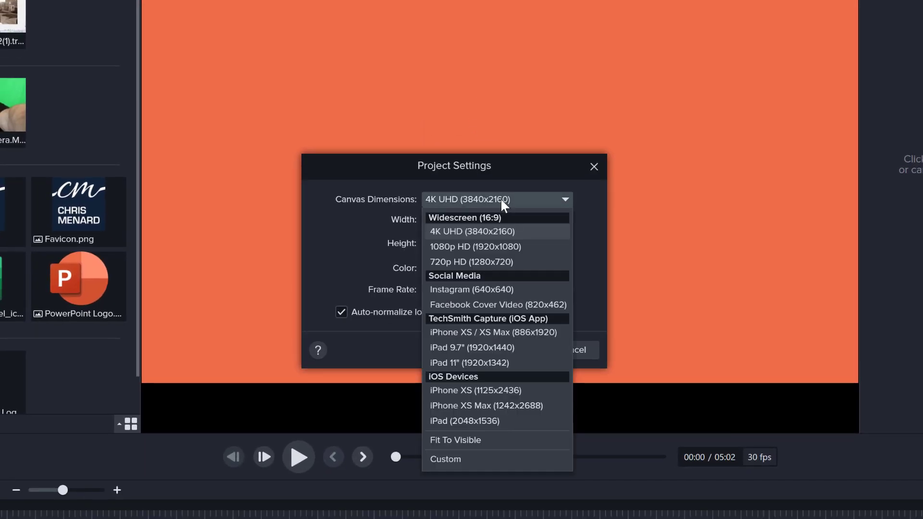
{"action": "left_click", "coordinate": [481, 245]}
{"action": "left_click", "coordinate": [509, 350]}
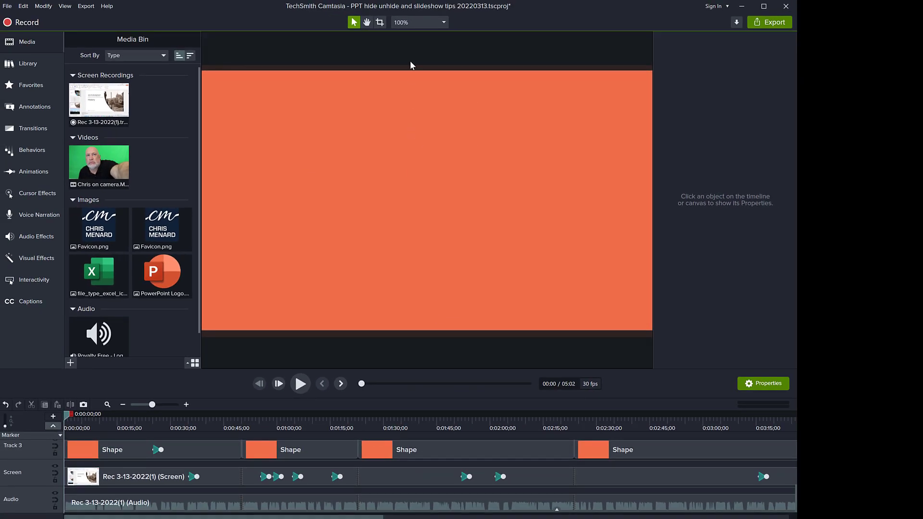
Start a new Local File production and advance past the preset step
{"action": "left_click", "coordinate": [764, 19]}
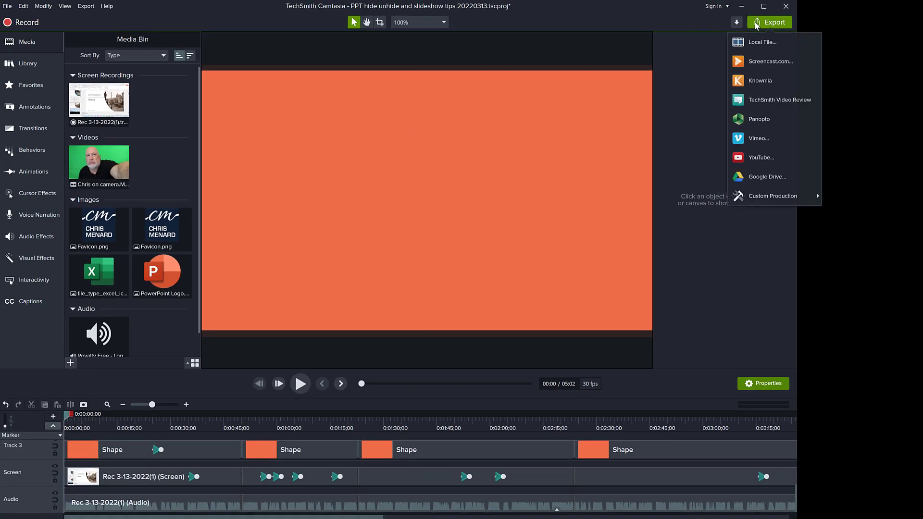
{"action": "left_click", "coordinate": [750, 46]}
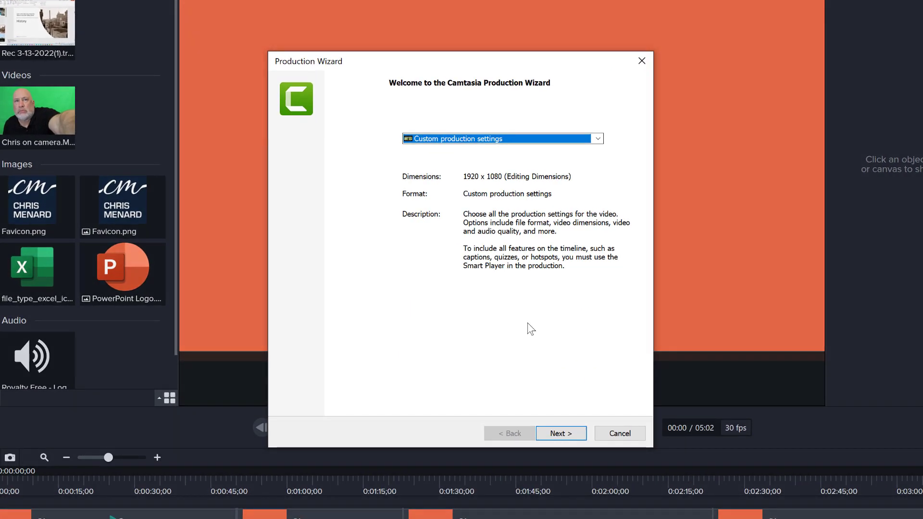
{"action": "left_click", "coordinate": [558, 433]}
Confirm on the Size tab that output is 1920 x 1080 with aspect ratio kept
{"action": "left_click", "coordinate": [558, 433]}
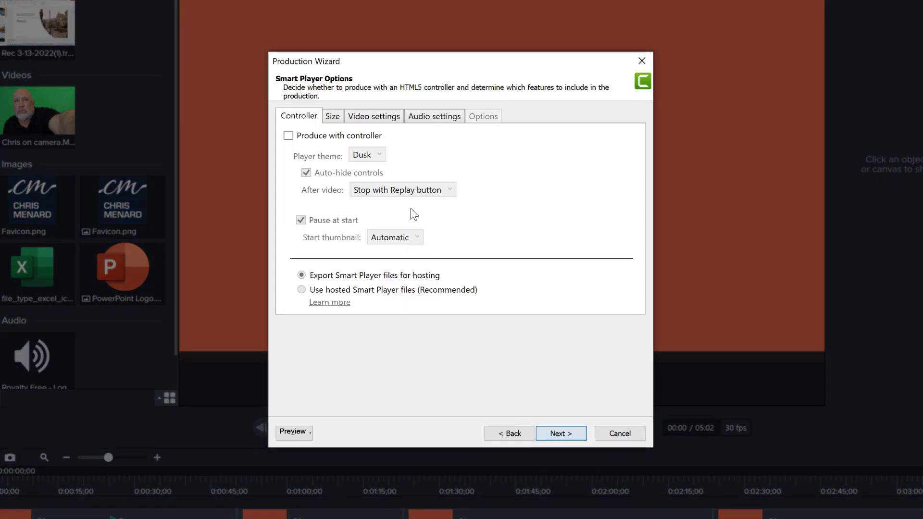
{"action": "left_click", "coordinate": [332, 116]}
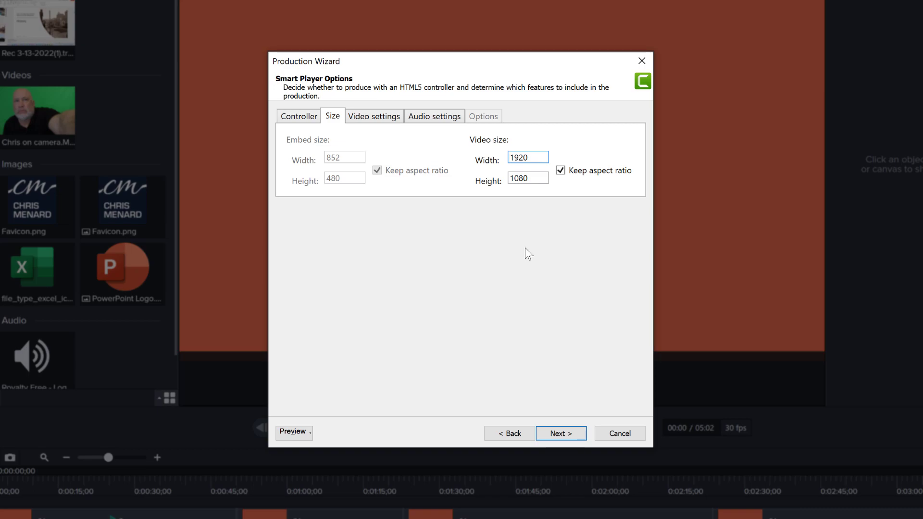
Open the video encoding settings and keep the frame rate at 30 fps
{"action": "left_click", "coordinate": [380, 117]}
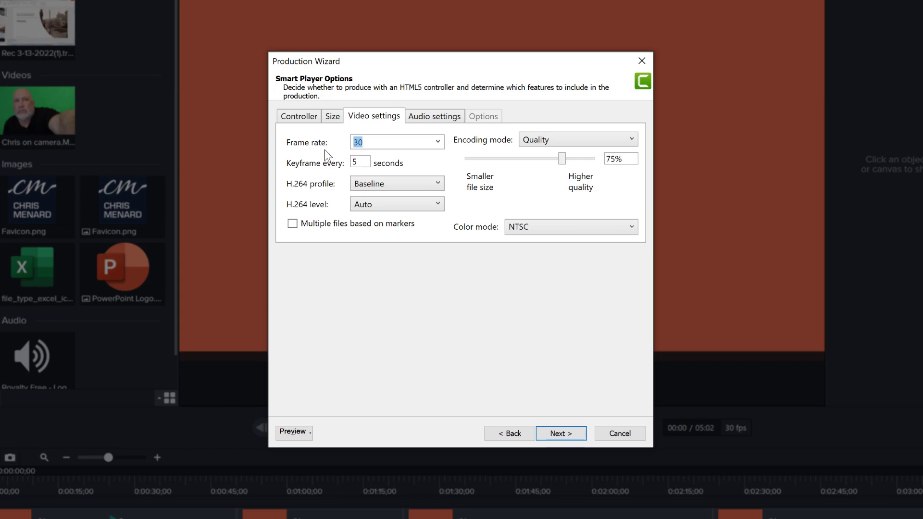
{"action": "left_click", "coordinate": [437, 142]}
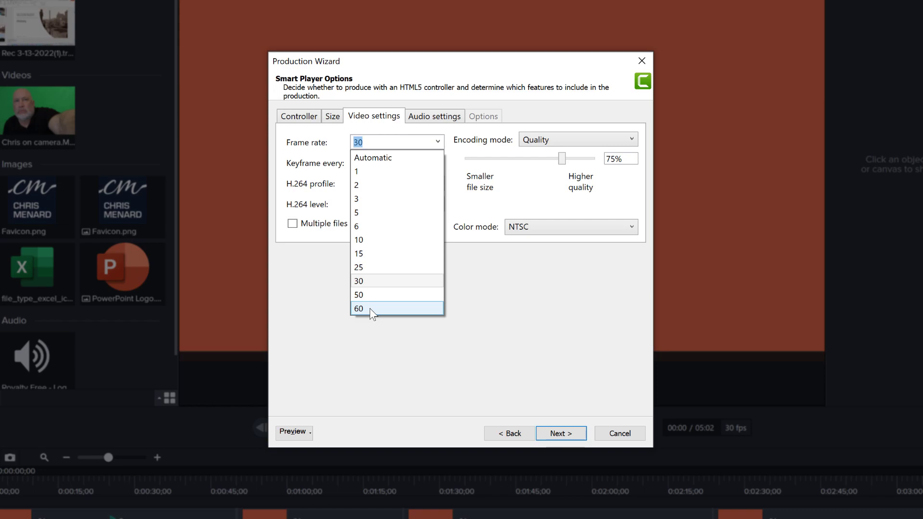
{"action": "left_click", "coordinate": [376, 280]}
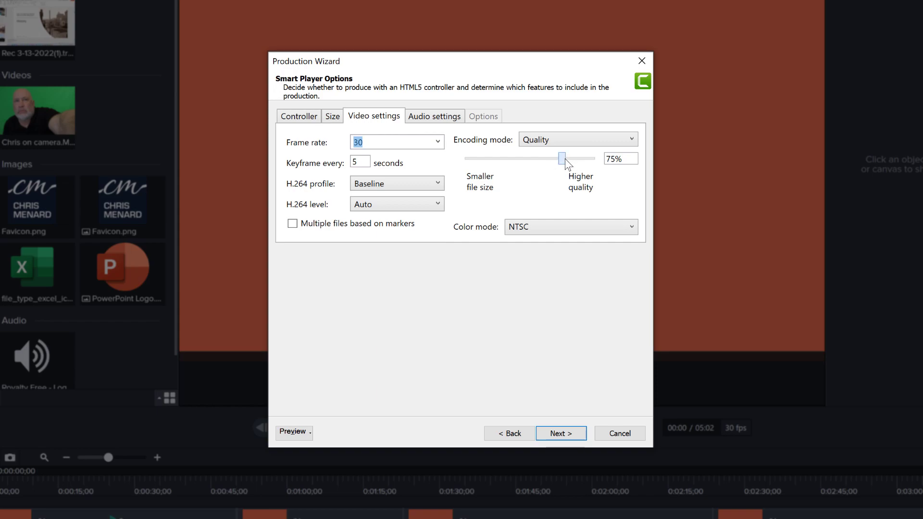
{"action": "left_click", "coordinate": [552, 139]}
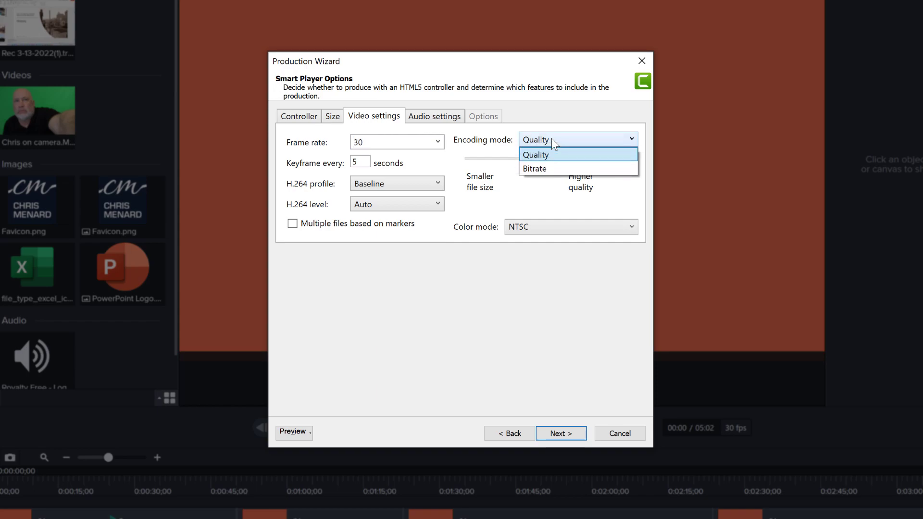
{"action": "left_click", "coordinate": [553, 140]}
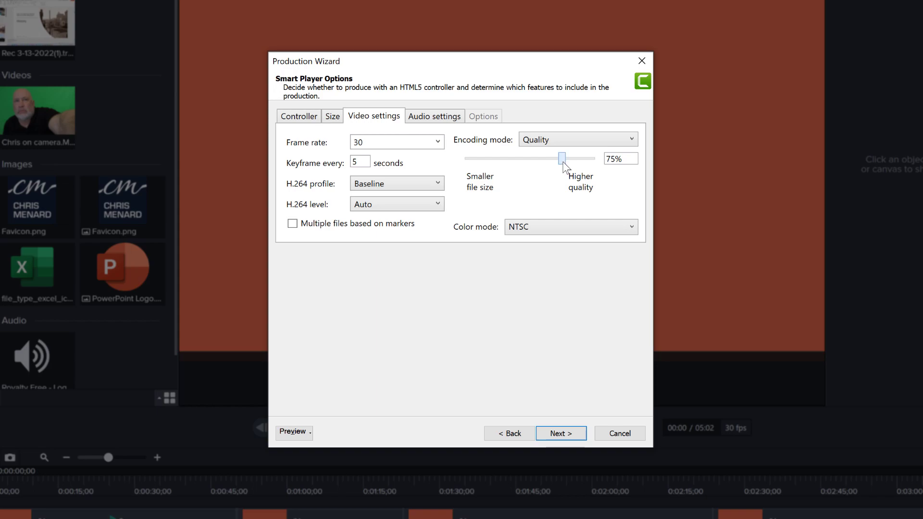
{"action": "left_click_drag", "start_coordinate": [563, 162], "coordinate": [566, 162]}
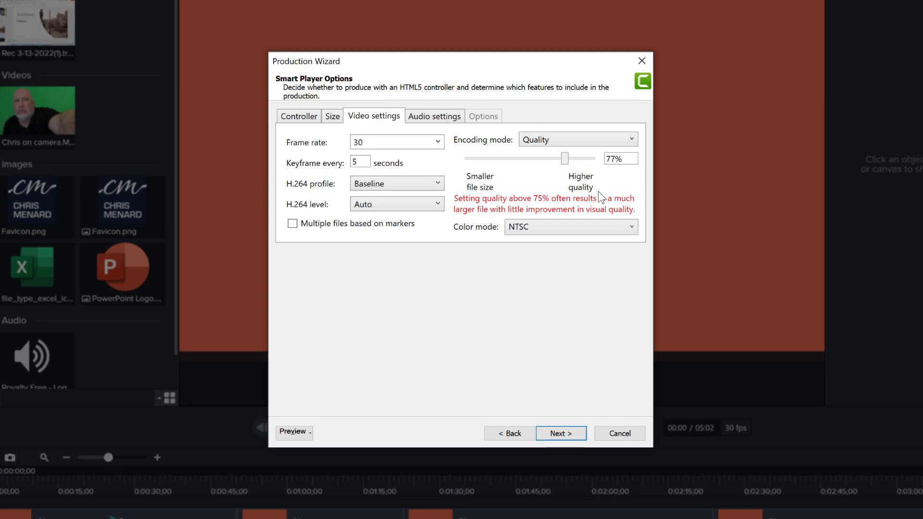
{"action": "left_click_drag", "start_coordinate": [565, 159], "coordinate": [535, 163]}
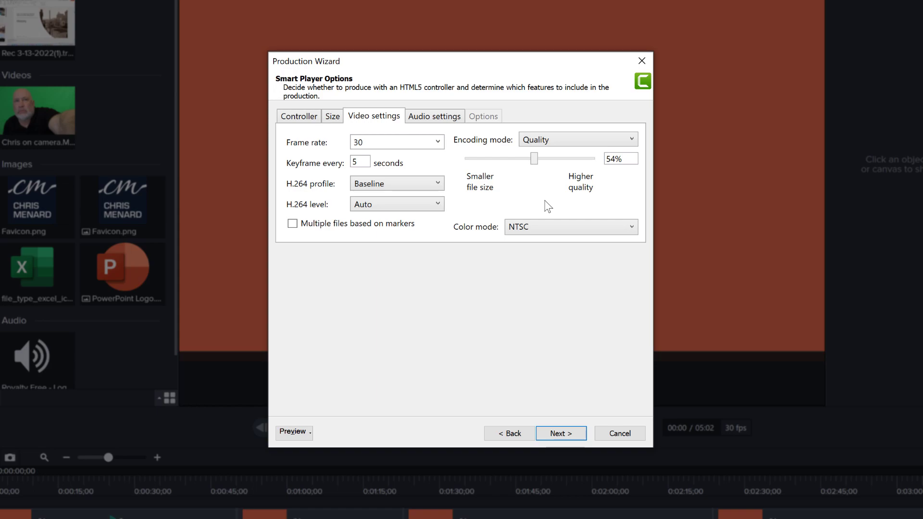
{"action": "left_click_drag", "start_coordinate": [623, 158], "coordinate": [600, 166]}
{"action": "type", "text": "75"}
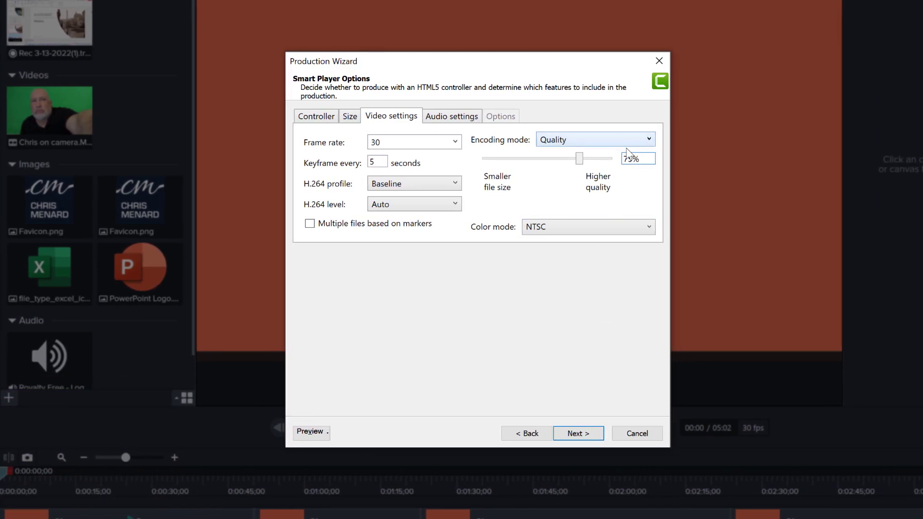
Set the audio encoding bit rate to 256 kbps and continue to Video Options
{"action": "left_click", "coordinate": [456, 117]}
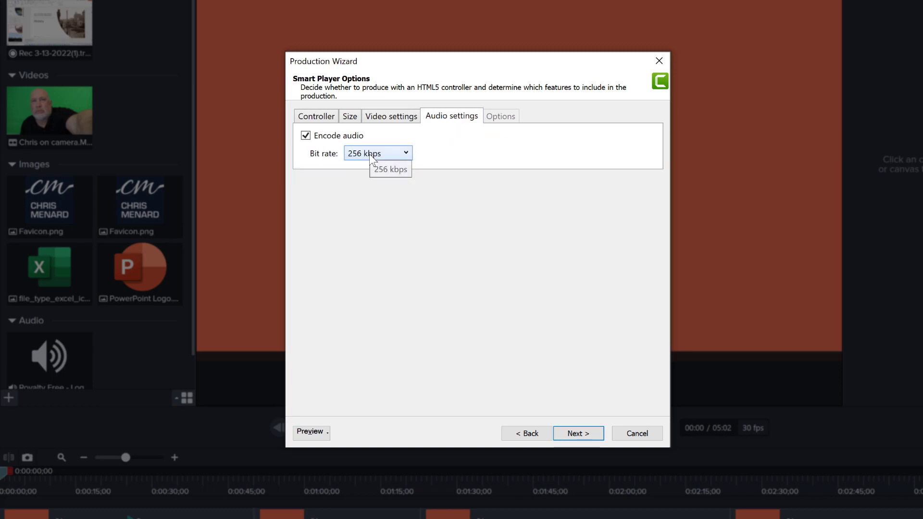
{"action": "left_click", "coordinate": [402, 157]}
{"action": "left_click", "coordinate": [364, 347]}
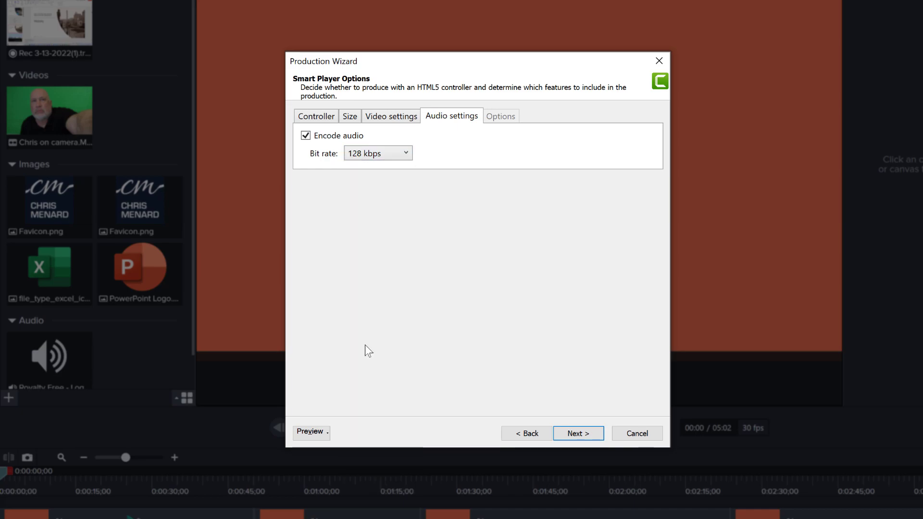
{"action": "left_click", "coordinate": [402, 156]}
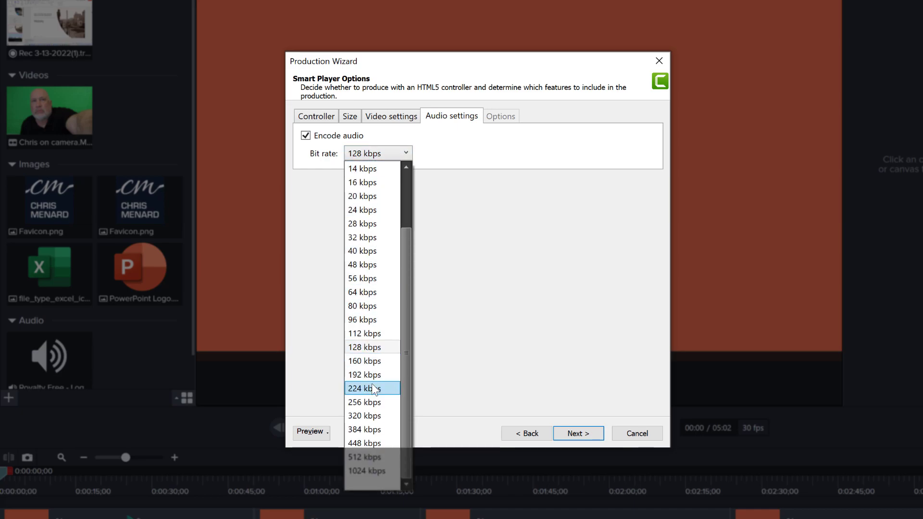
{"action": "left_click", "coordinate": [373, 406]}
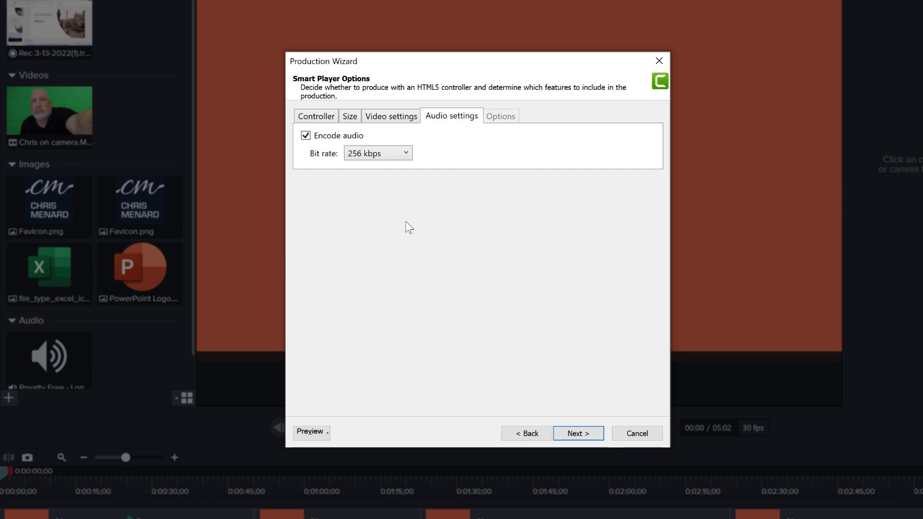
{"action": "left_click", "coordinate": [586, 432]}
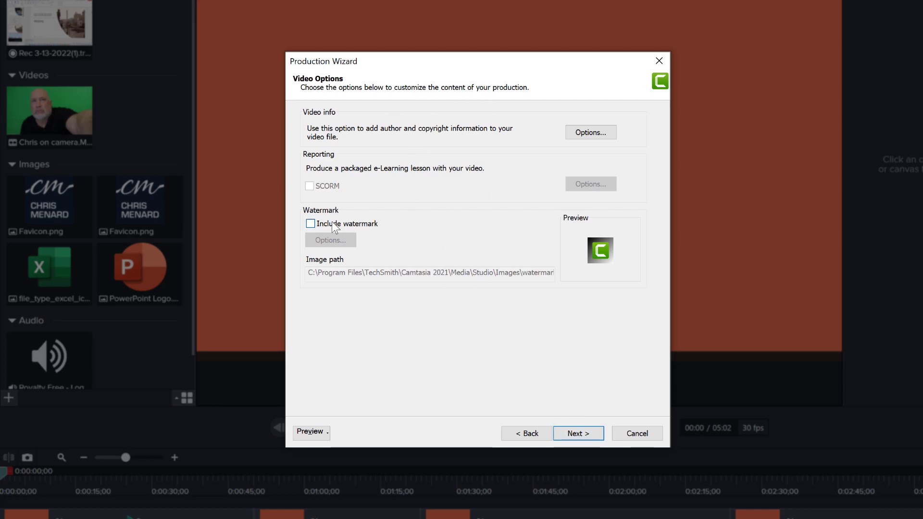
Leave video options unchanged and continue to the Produce Video page
{"action": "left_click", "coordinate": [576, 435]}
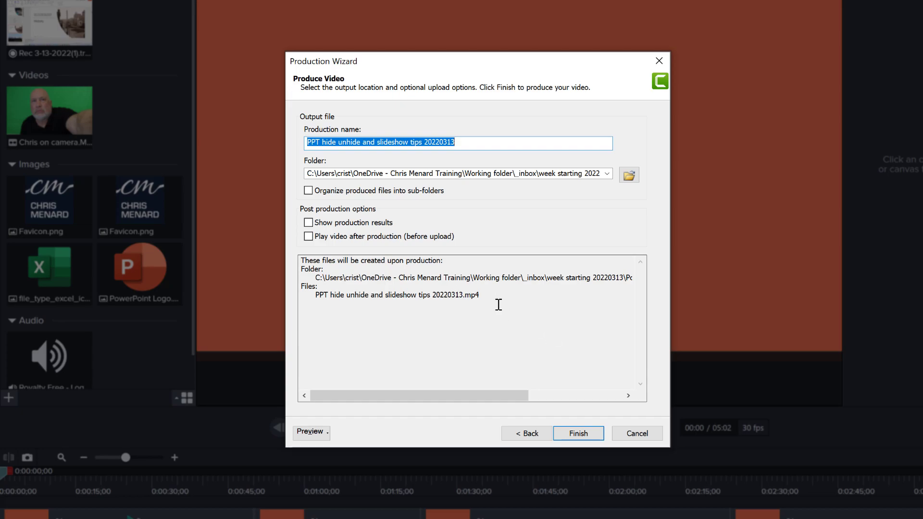
Replace the production name with 'Test video' so the output file becomes Test video.mp4
{"action": "left_click_drag", "start_coordinate": [481, 298], "coordinate": [313, 298]}
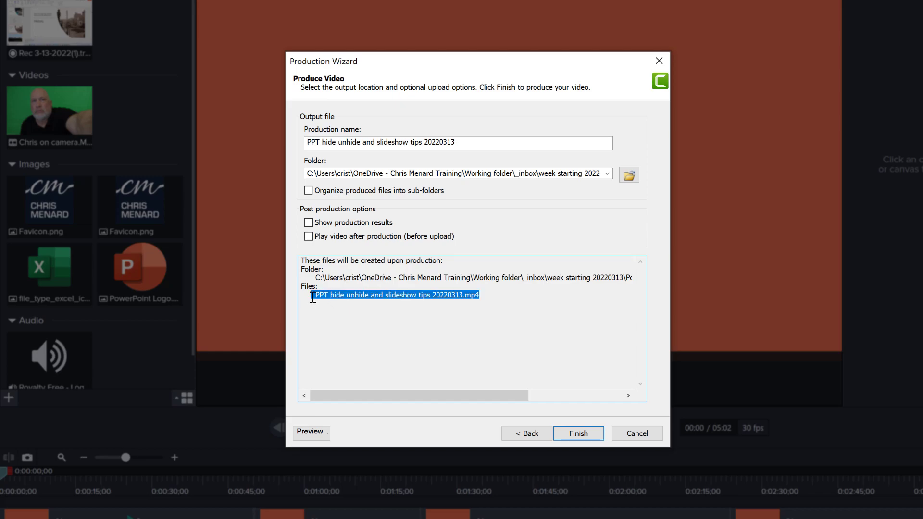
{"action": "left_click", "coordinate": [364, 299]}
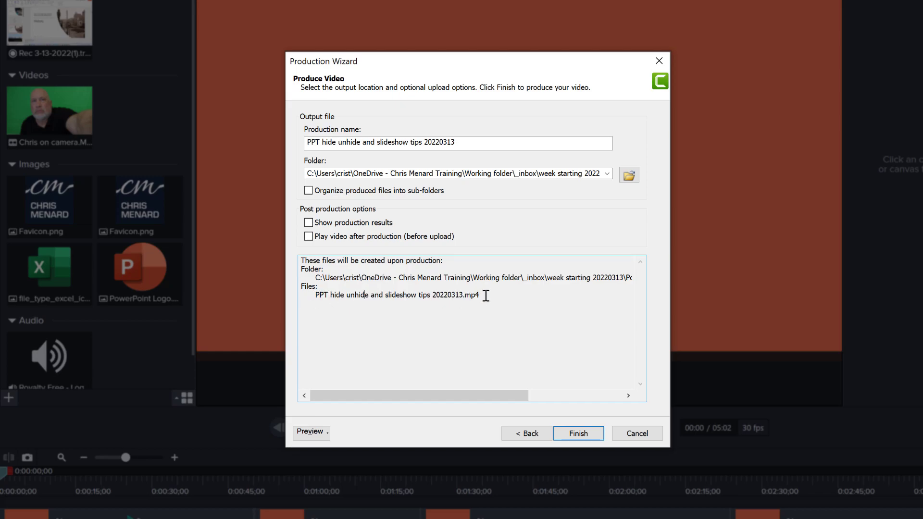
{"action": "left_click_drag", "start_coordinate": [480, 296], "coordinate": [315, 296]}
{"action": "left_click", "coordinate": [336, 143]}
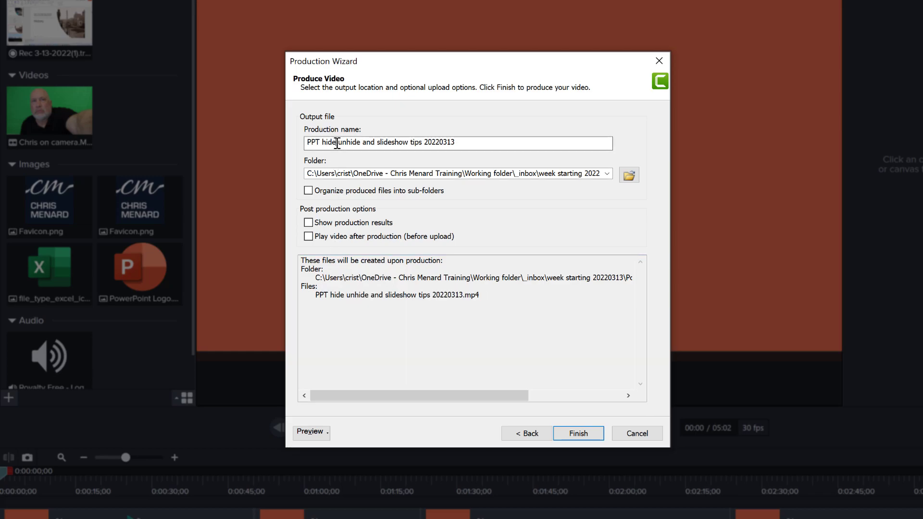
{"action": "left_click_drag", "start_coordinate": [481, 142], "coordinate": [306, 142]}
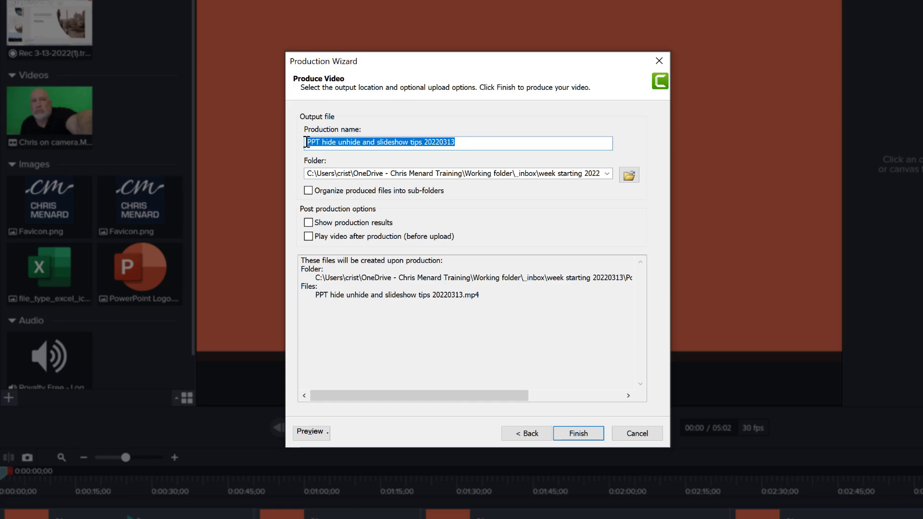
{"action": "type", "text": "Ti"}
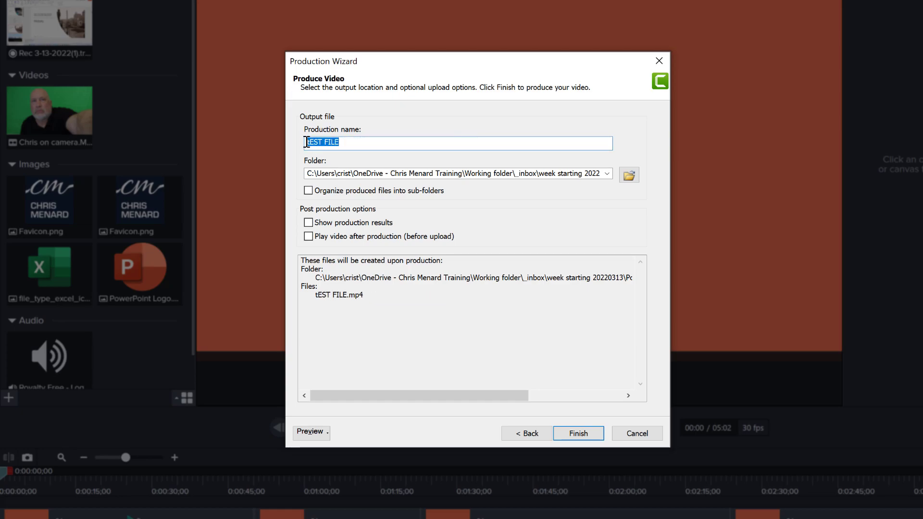
{"action": "type", "text": "est video"}
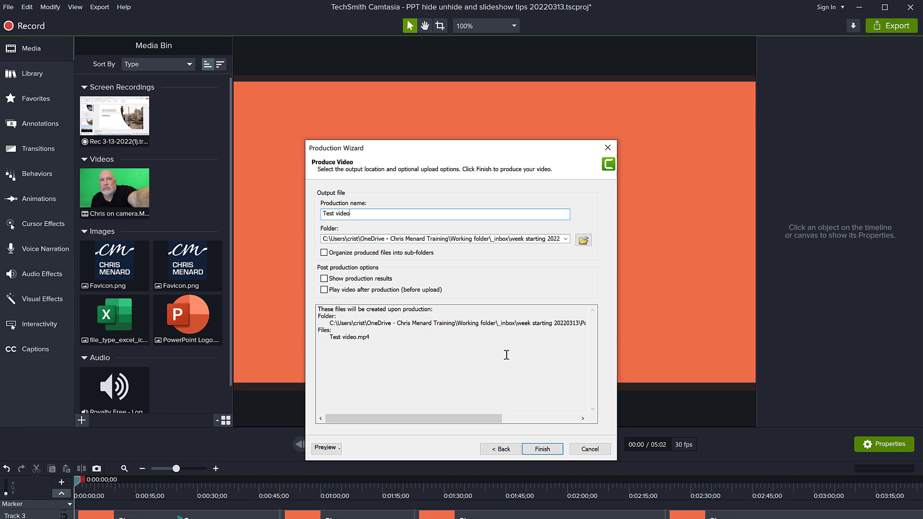
Raise the Production Wizard window about 140 pixels to reveal the player controls
{"action": "left_click_drag", "start_coordinate": [468, 147], "coordinate": [472, 79]}
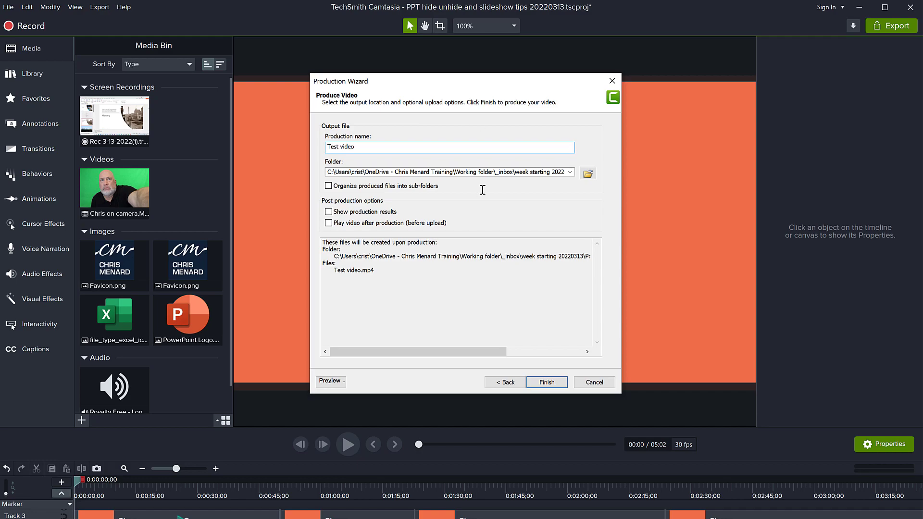